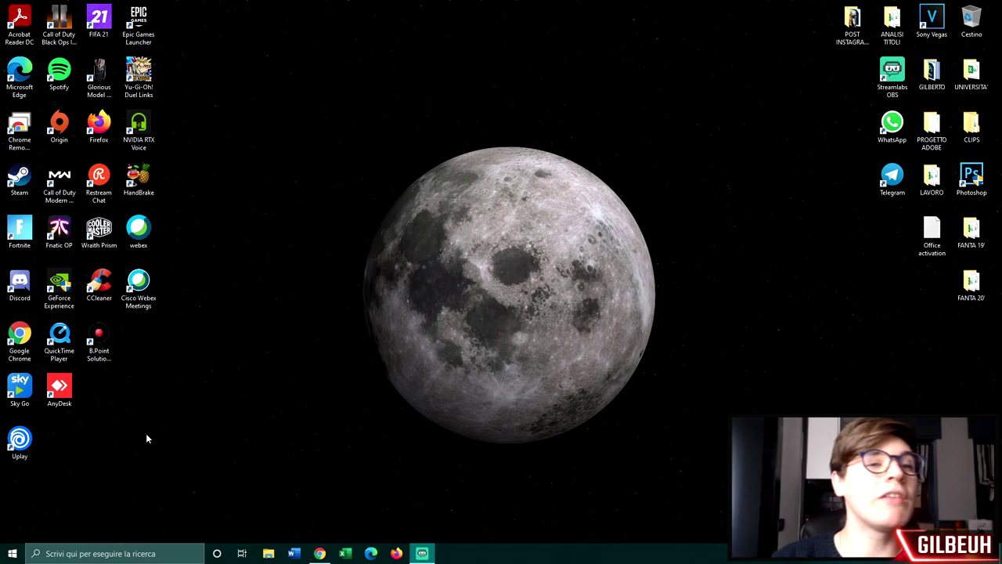
Switch to Chrome and open the portfolio video's comments in YouTube Studio in a new tab
{"action": "left_click", "coordinate": [320, 553]}
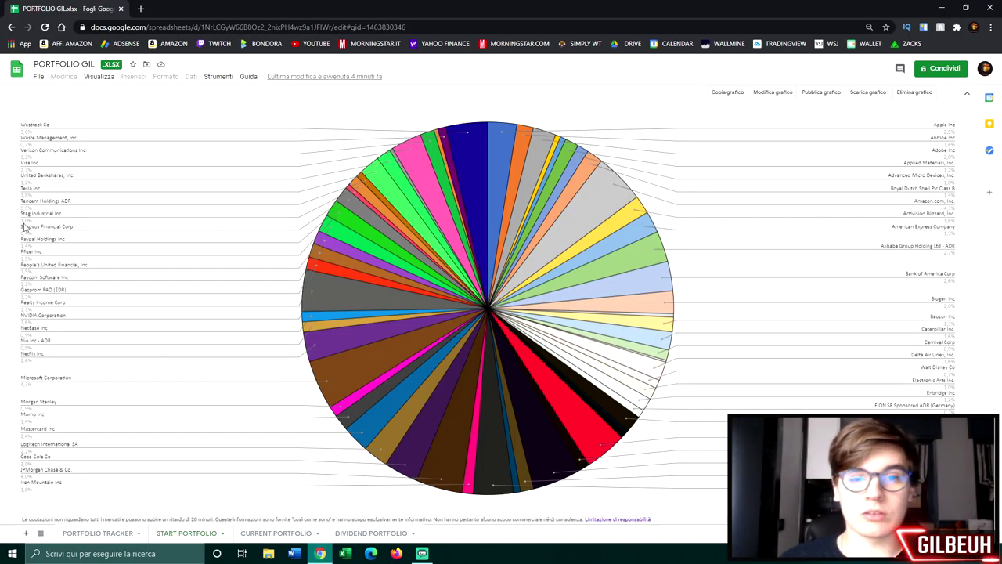
{"action": "left_click", "coordinate": [141, 9]}
{"action": "left_click", "coordinate": [313, 47]}
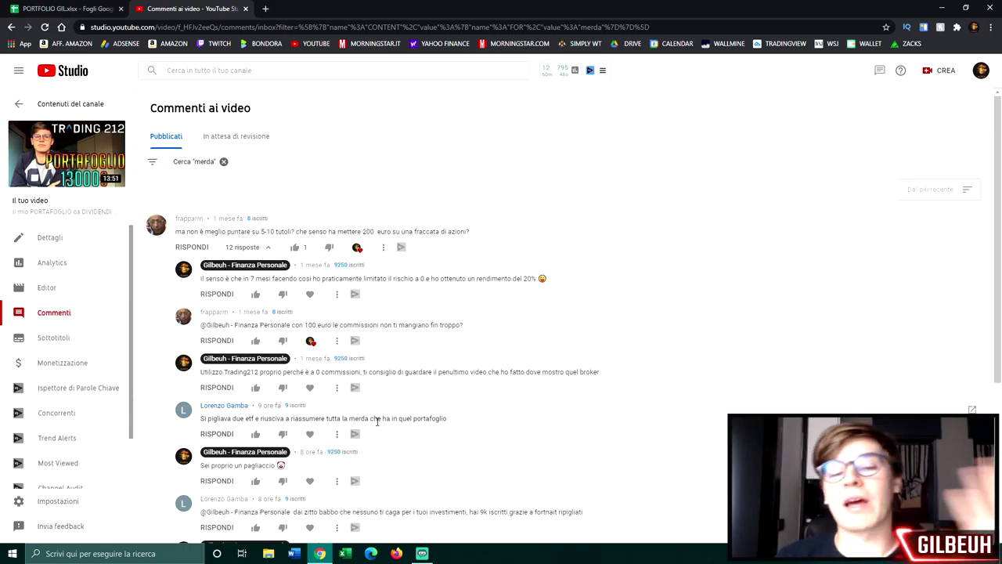
Return to the PORTFOLIO GIL spreadsheet and examine the totals below the holdings on the PORTFOLIO TRACKER sheet
{"action": "left_click", "coordinate": [110, 10]}
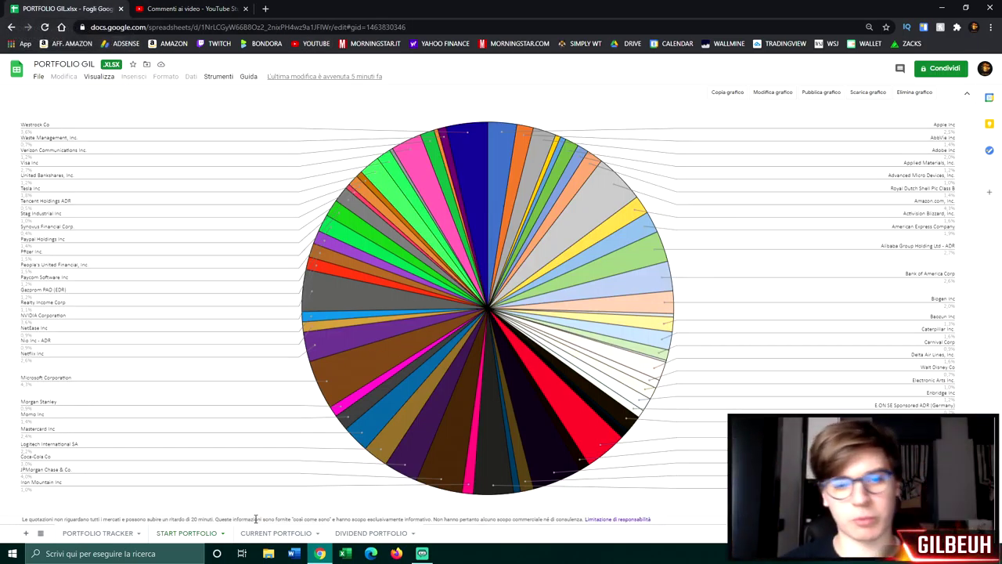
{"action": "left_click", "coordinate": [116, 533]}
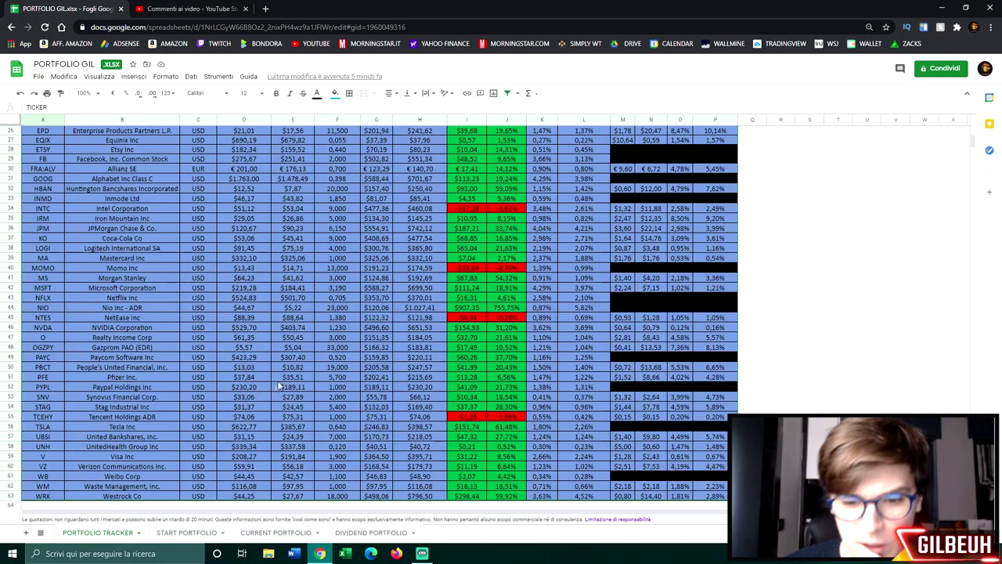
{"action": "scroll", "coordinate": [293, 376], "scroll_direction": "down", "scroll_amount": 10}
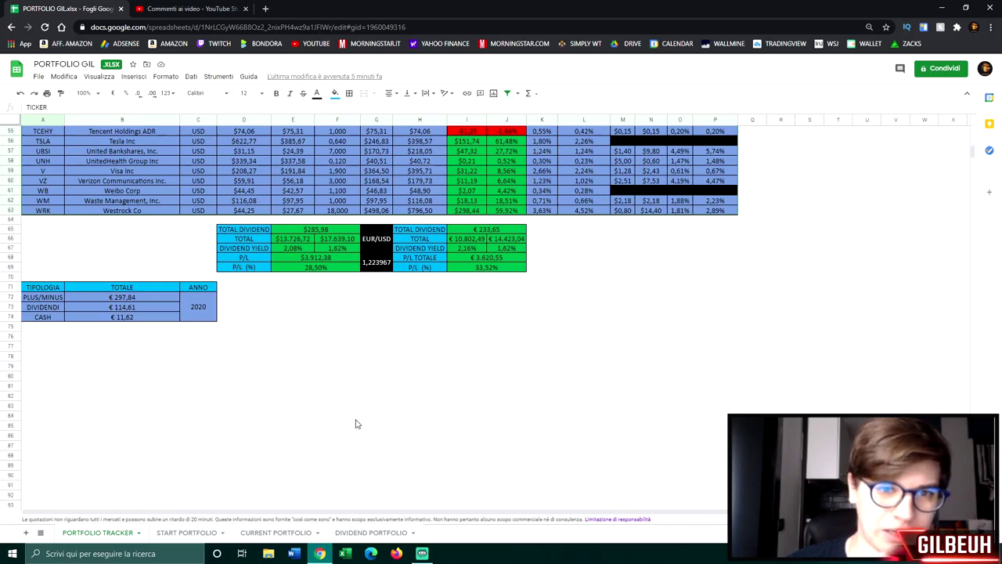
Review the video comments in YouTube Studio again and close their tab
{"action": "left_click", "coordinate": [220, 12]}
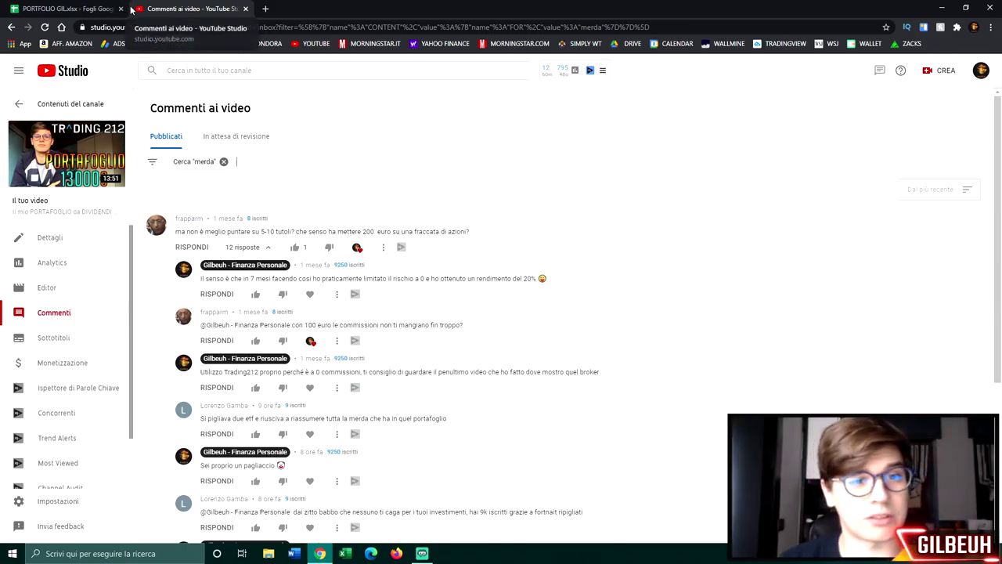
{"action": "left_click", "coordinate": [245, 9]}
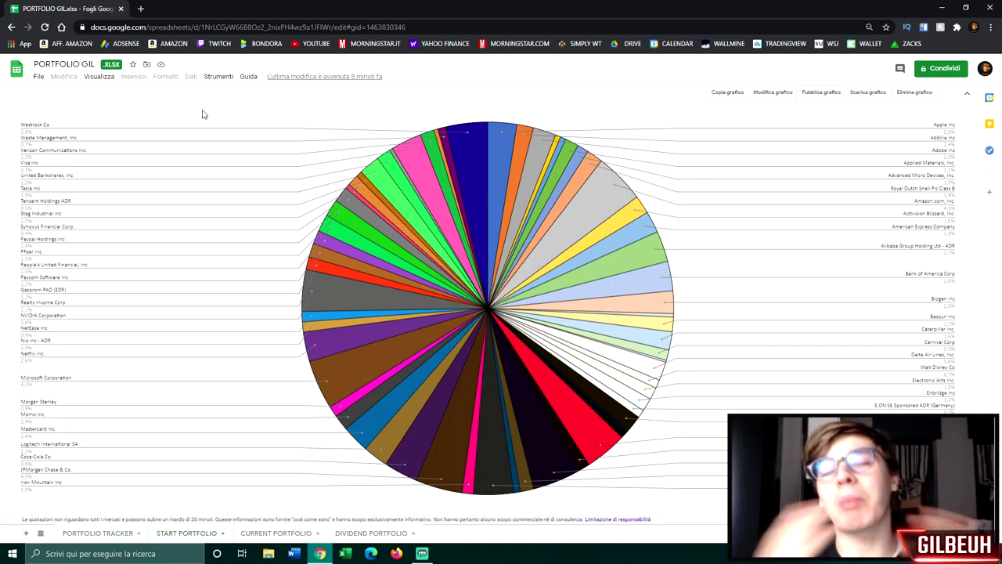
Sort the holdings on the PORTFOLIO TRACKER sheet by the PORT. % column from Z to A and review the list
{"action": "left_click", "coordinate": [98, 533]}
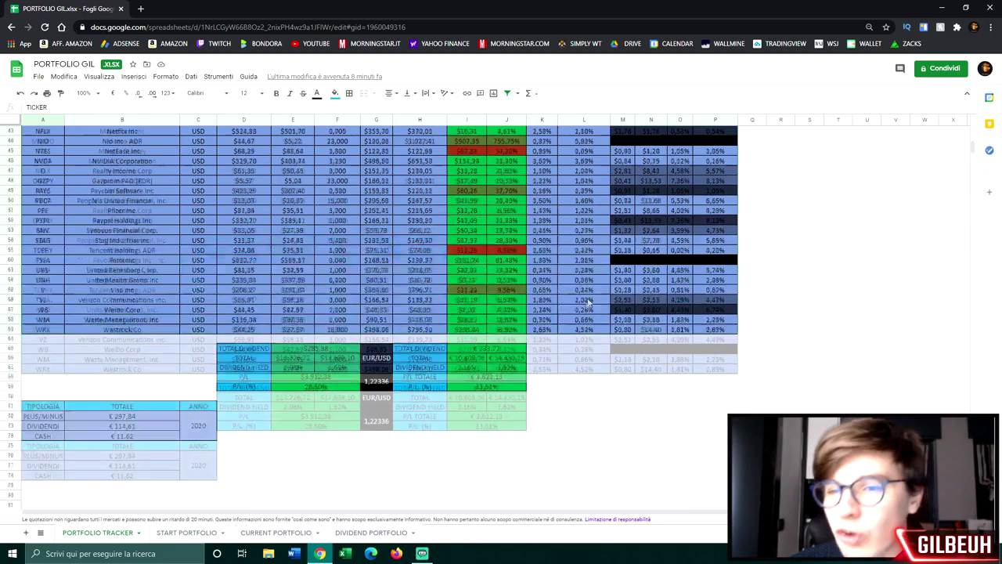
{"action": "left_click", "coordinate": [552, 130]}
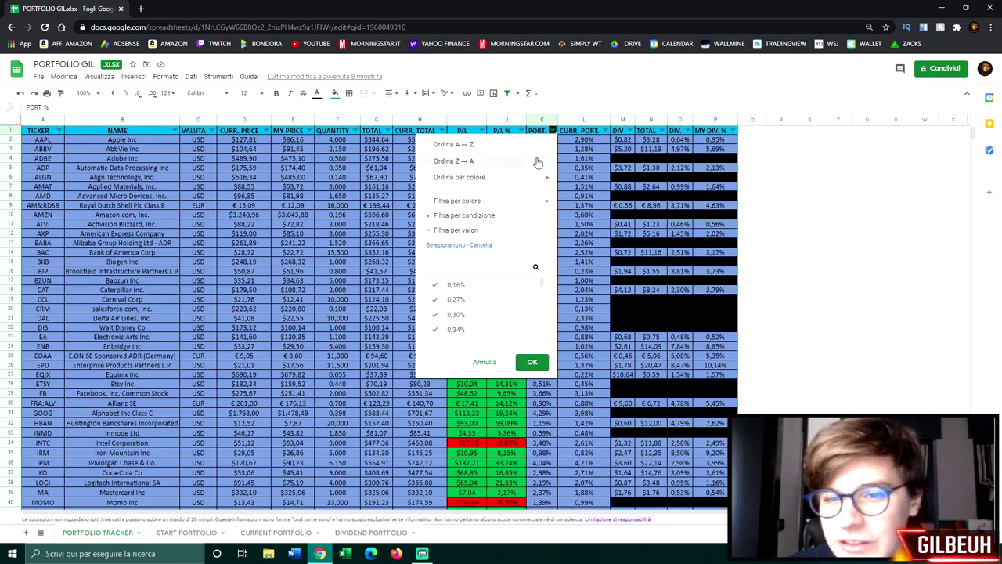
{"action": "left_click", "coordinate": [538, 162]}
{"action": "scroll", "coordinate": [540, 200], "scroll_direction": "down", "scroll_amount": 5}
{"action": "scroll", "coordinate": [541, 200], "scroll_direction": "down", "scroll_amount": 5}
{"action": "scroll", "coordinate": [524, 219], "scroll_direction": "up", "scroll_amount": 15}
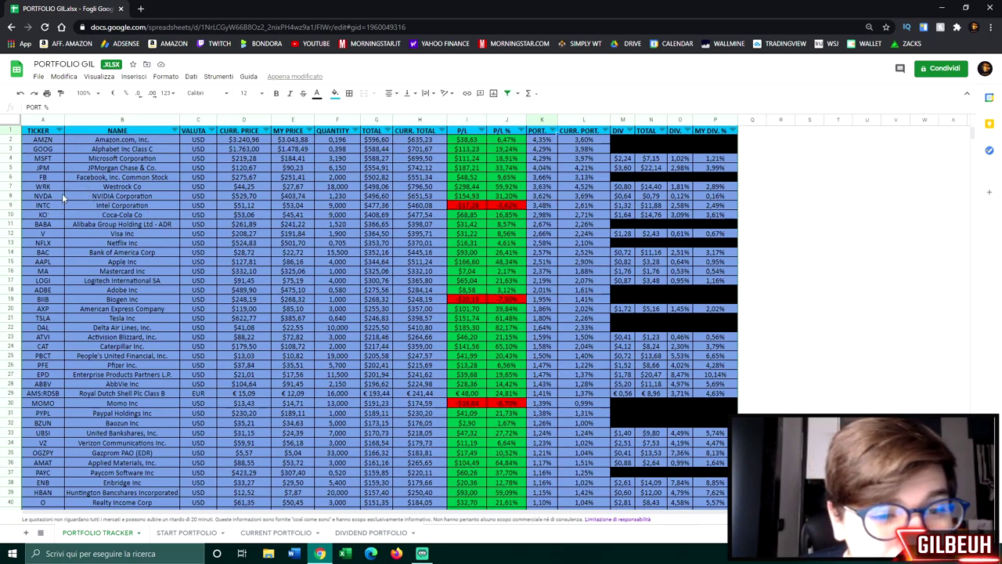
Select the Westrock Co row and display the START PORTFOLIO pie chart
{"action": "left_click", "coordinate": [11, 186]}
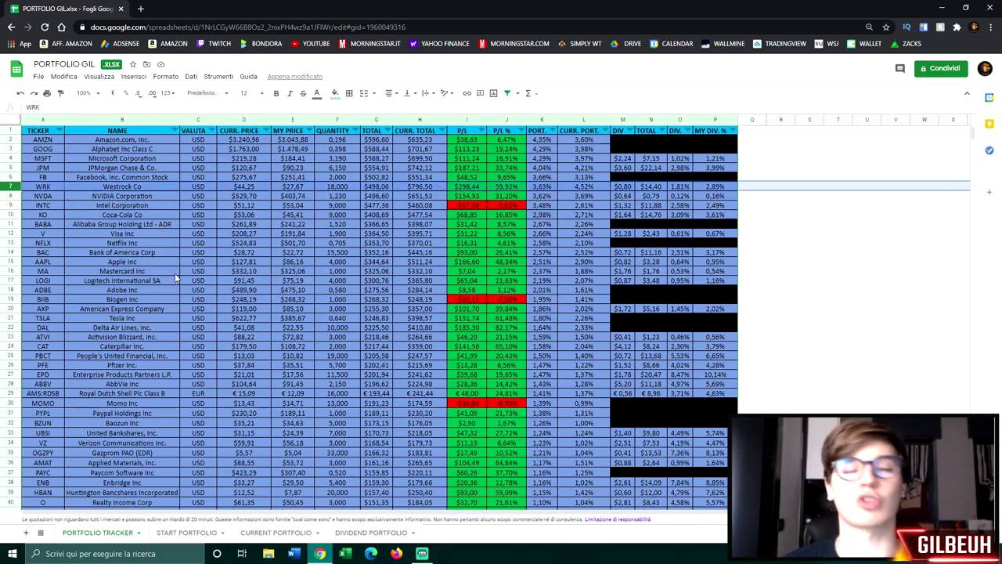
{"action": "left_click", "coordinate": [180, 533]}
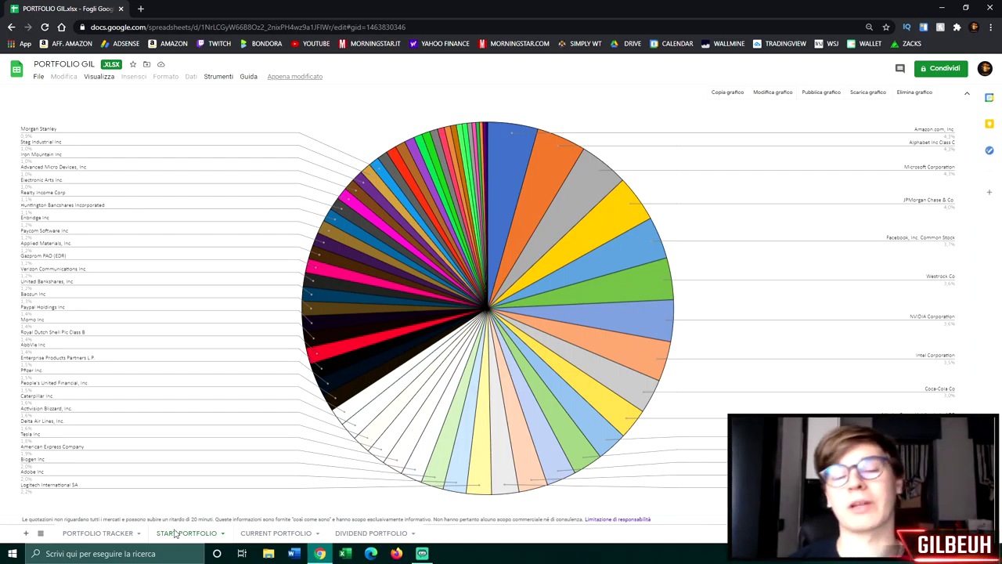
Open the risparmiamocelo.it article on ETF costs in a new tab and highlight its table of TER by asset class
{"action": "left_click", "coordinate": [140, 9]}
{"action": "type", "text": "https://www.risparmiamocelo.it/quanto-costa-davvero-investire-in-etf/#:~:text=I%20TER%20medi%20osservati%20sul,quando%20si%20investe%20in%20ETF."}
{"action": "key", "text": "Return"}
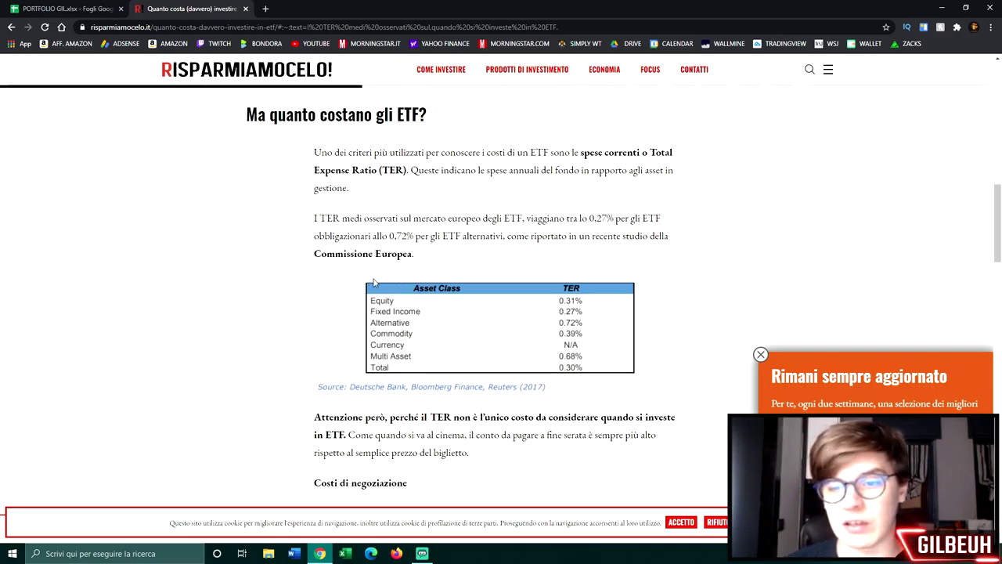
{"action": "double_click", "coordinate": [526, 356]}
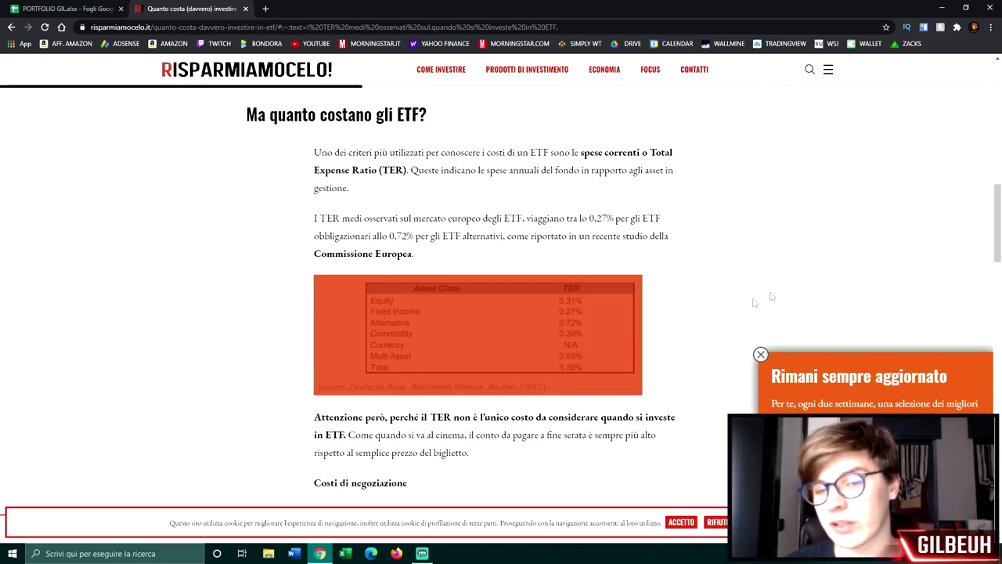
{"action": "left_click", "coordinate": [188, 240]}
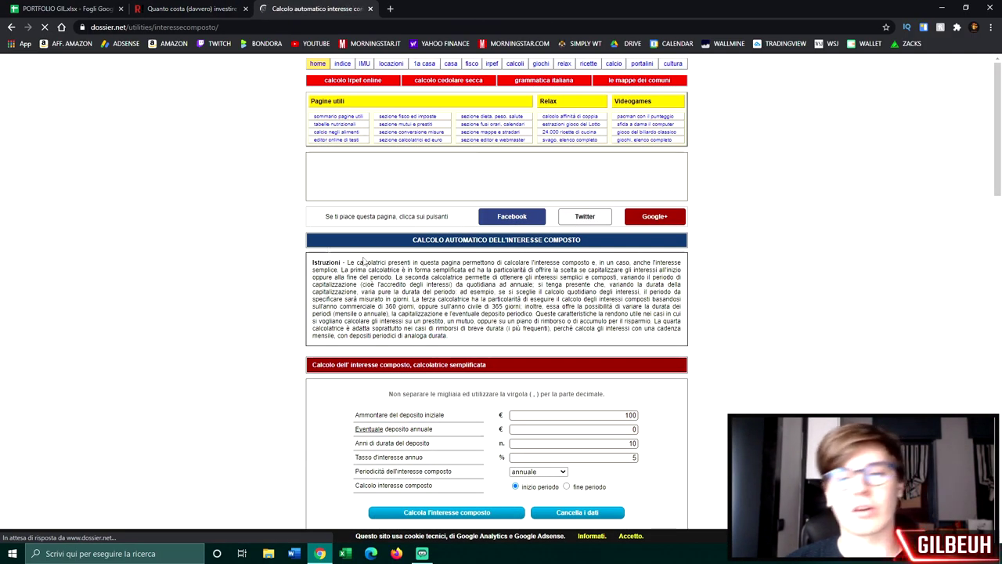
In dossier.net's simplified compound interest calculator, set the initial deposit to 10000 euros and the annual deposit to 5200 euros
{"action": "scroll", "coordinate": [329, 251], "scroll_direction": "down", "scroll_amount": 3}
{"action": "left_click_drag", "start_coordinate": [625, 241], "coordinate": [656, 248]}
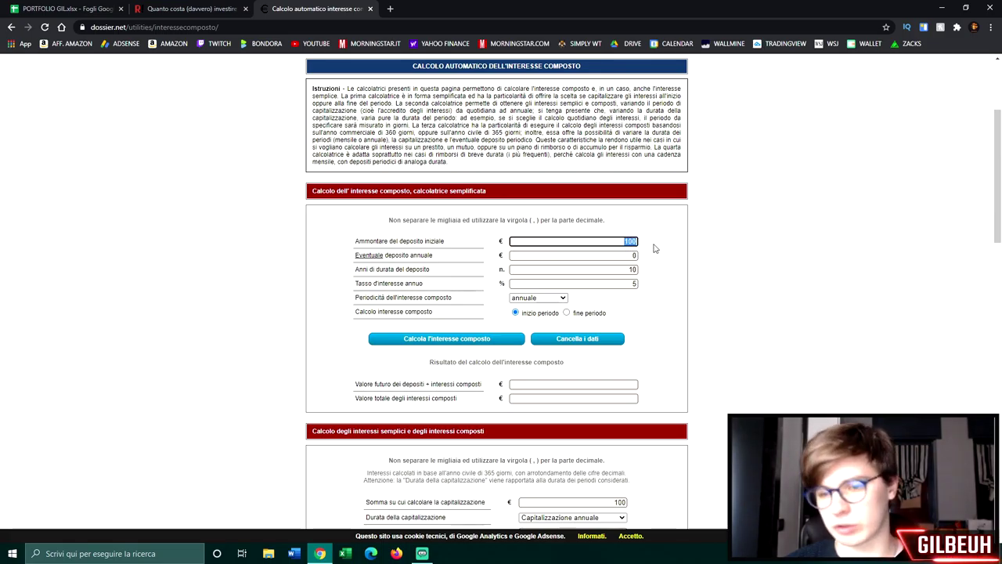
{"action": "type", "text": "10000"}
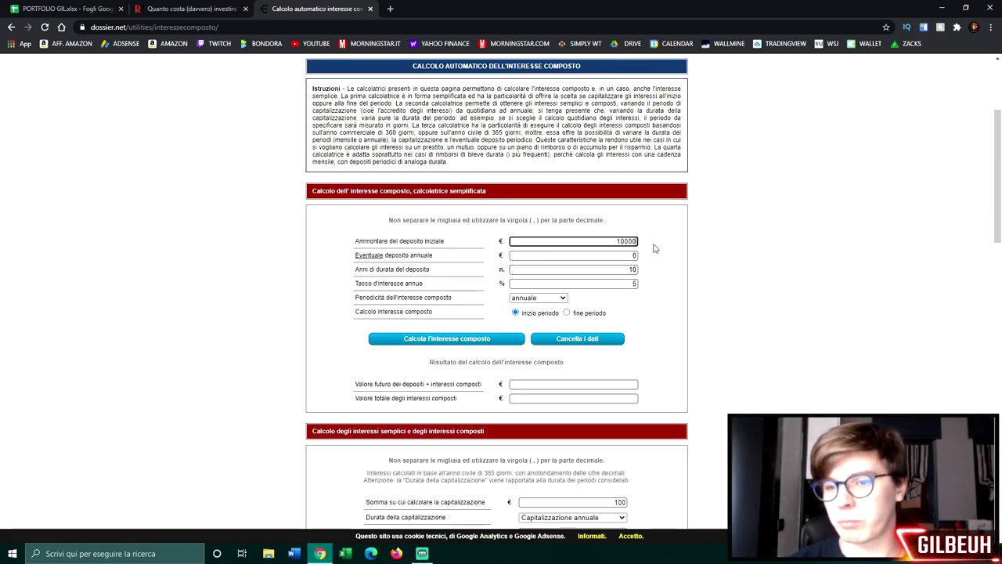
{"action": "left_click", "coordinate": [628, 255]}
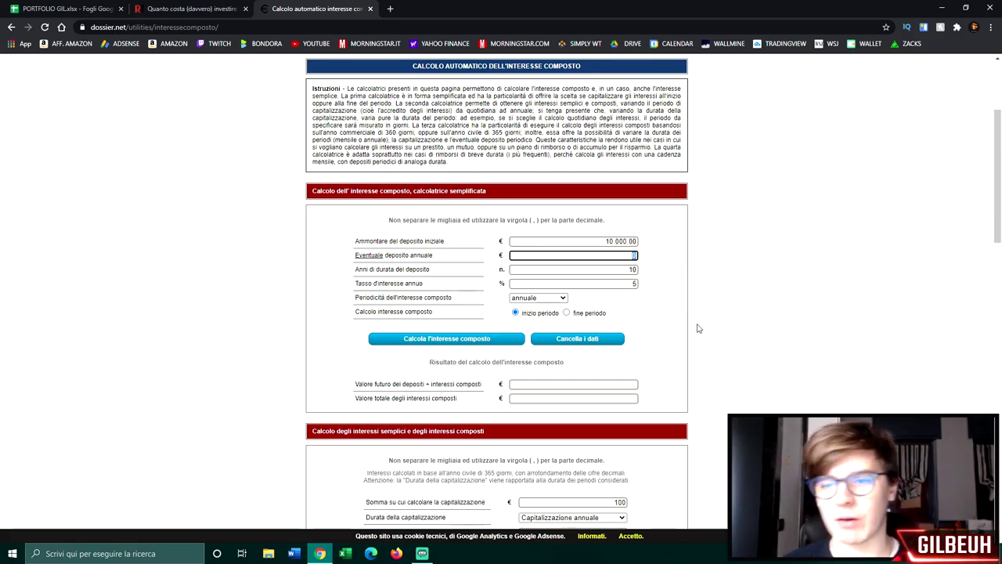
{"action": "type", "text": "52000"}
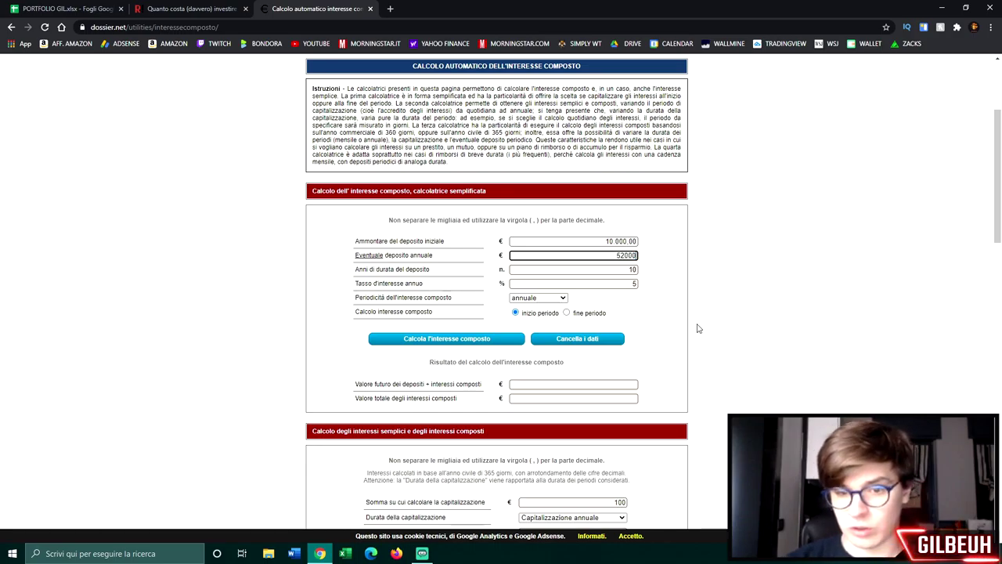
{"action": "key", "text": "BackSpace"}
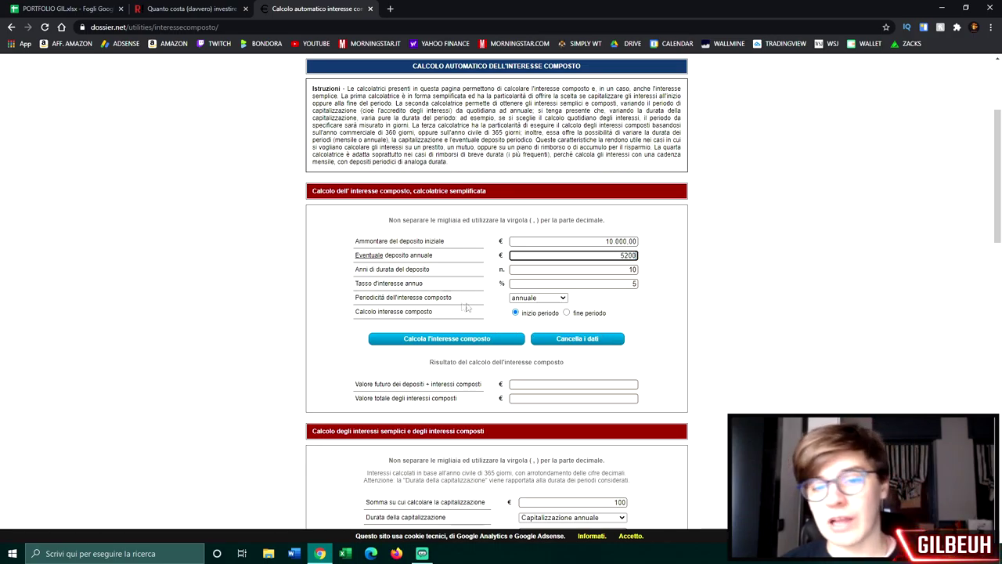
Set the deposit duration to 30 years and the annual interest rate to 12%, calculate, and highlight the future value
{"action": "double_click", "coordinate": [631, 268]}
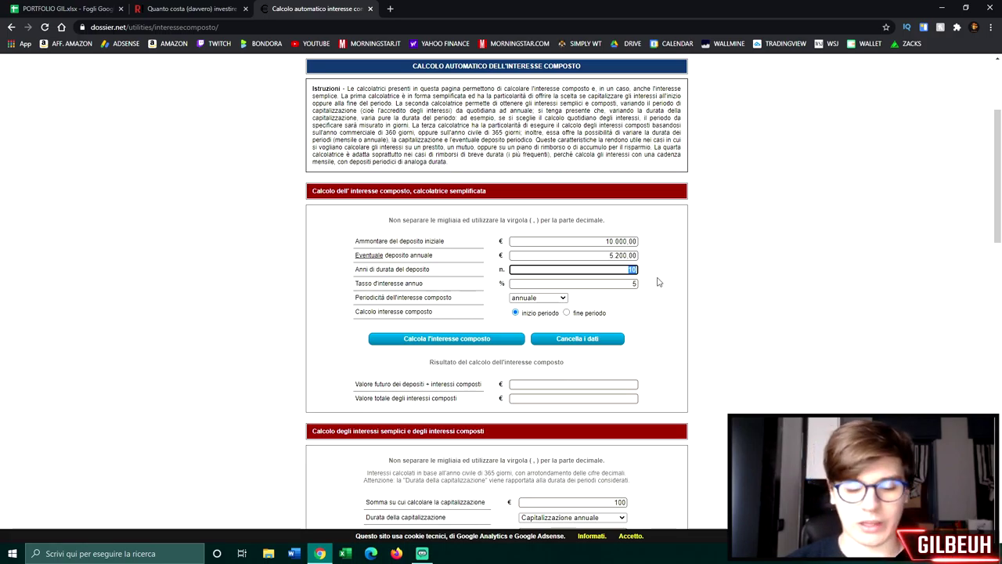
{"action": "type", "text": "30"}
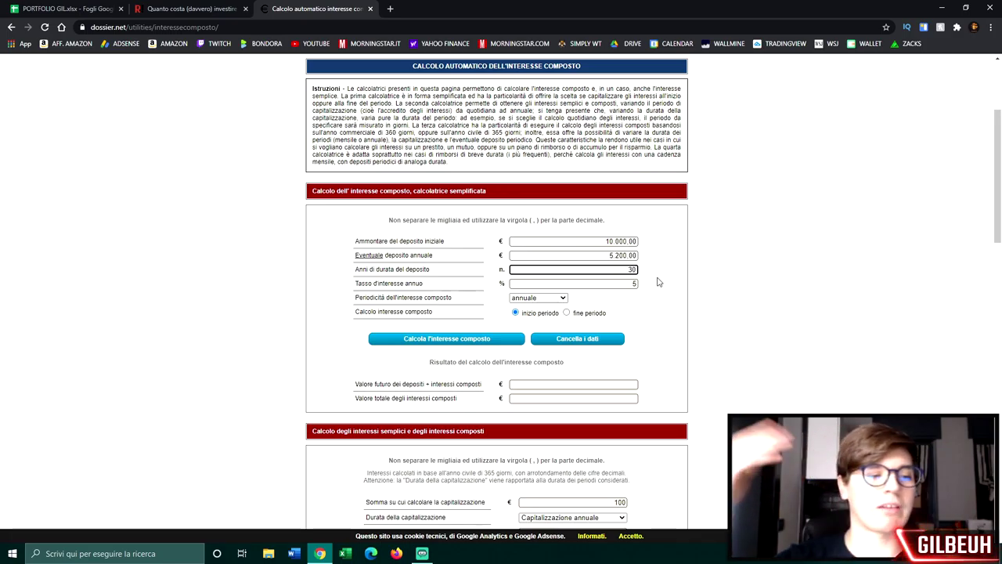
{"action": "key", "text": "Tab"}
{"action": "type", "text": "12"}
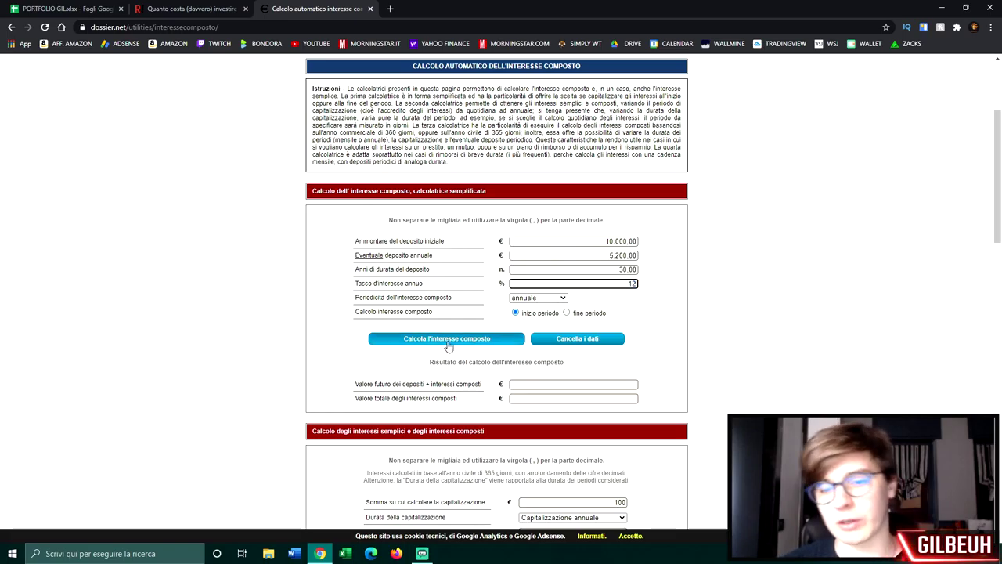
{"action": "left_click", "coordinate": [449, 341]}
{"action": "scroll", "coordinate": [721, 351], "scroll_direction": "down", "scroll_amount": 2}
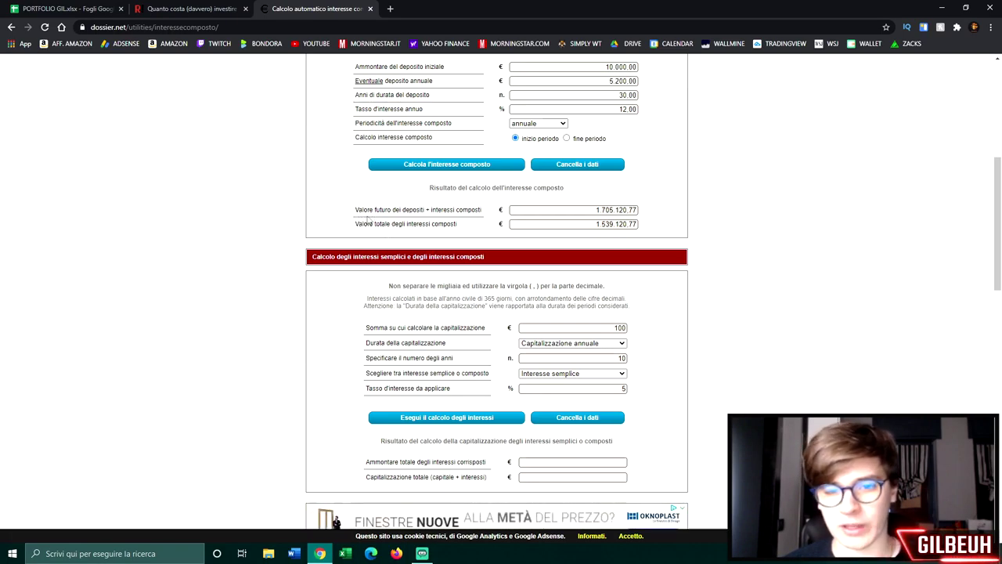
{"action": "left_click_drag", "start_coordinate": [595, 210], "coordinate": [653, 220]}
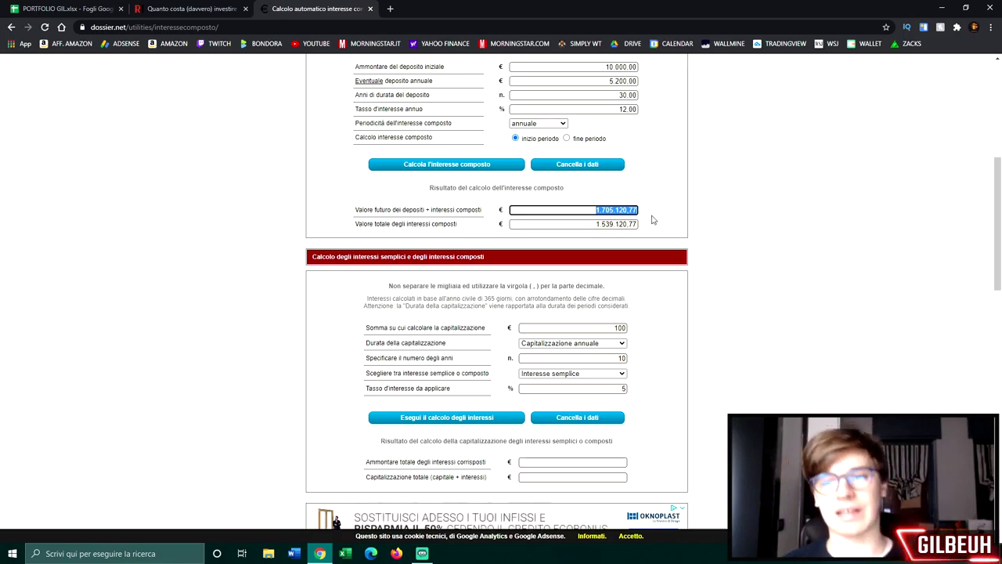
{"action": "left_click", "coordinate": [748, 167]}
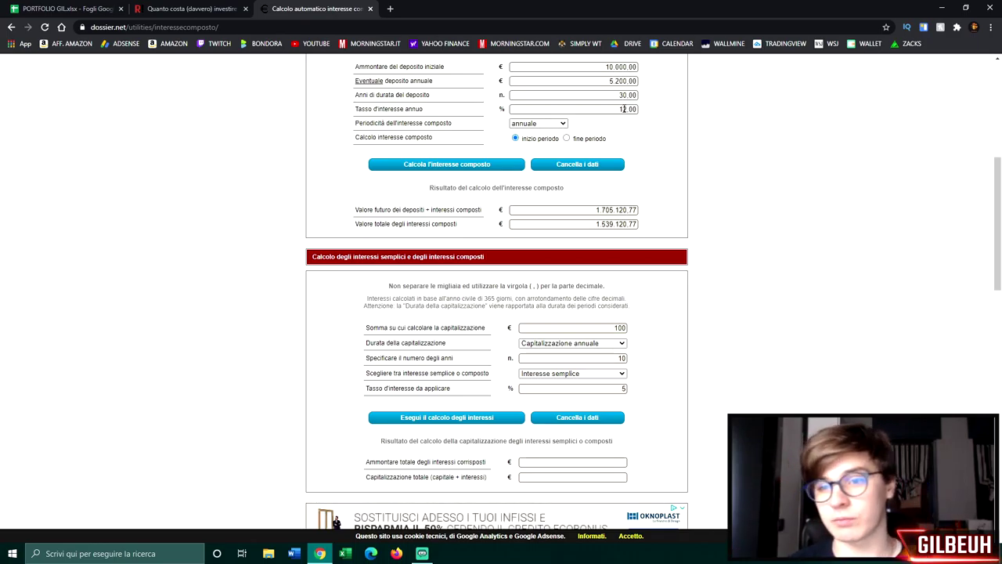
Set the annual interest rate to 11.5% and recalculate the compound interest
{"action": "left_click_drag", "start_coordinate": [623, 111], "coordinate": [649, 114]}
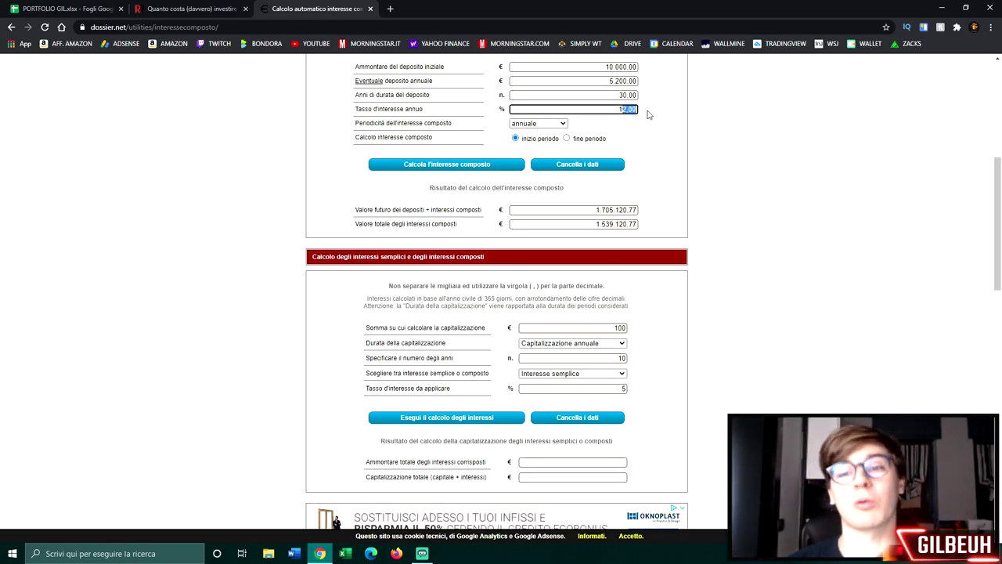
{"action": "type", "text": "1,5"}
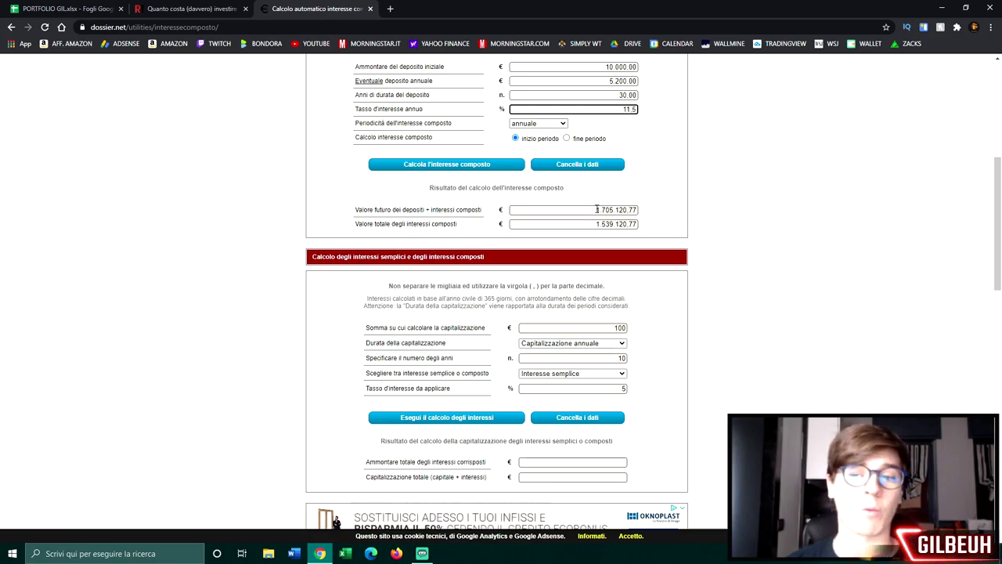
{"action": "left_click", "coordinate": [442, 164]}
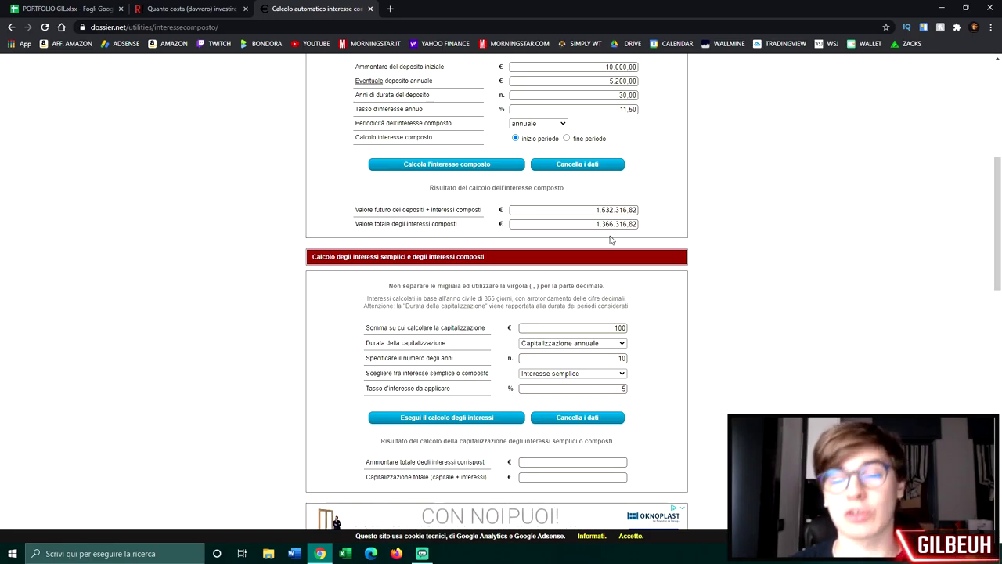
Open the (AAA) AZIONI DA COMPRARE spreadsheet from the VALUTAZIONE AZIONI folder in Google Drive and examine its stock valuations
{"action": "left_click", "coordinate": [387, 8]}
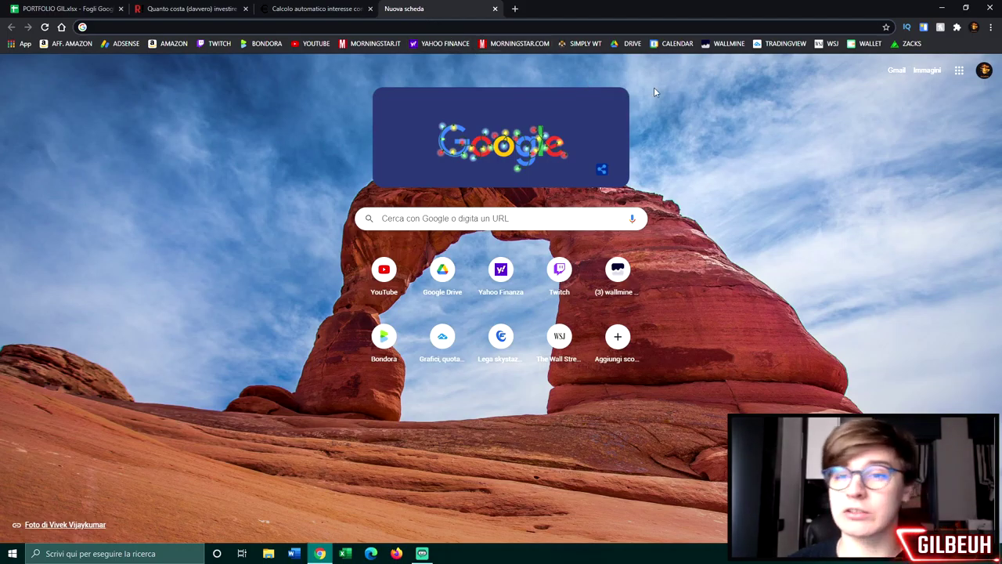
{"action": "left_click", "coordinate": [630, 44]}
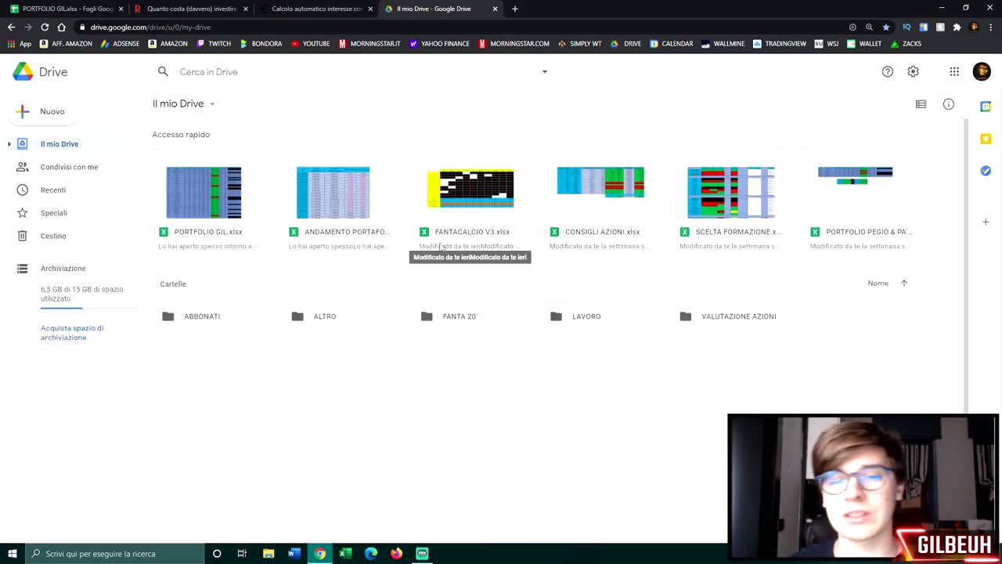
{"action": "left_click", "coordinate": [463, 218]}
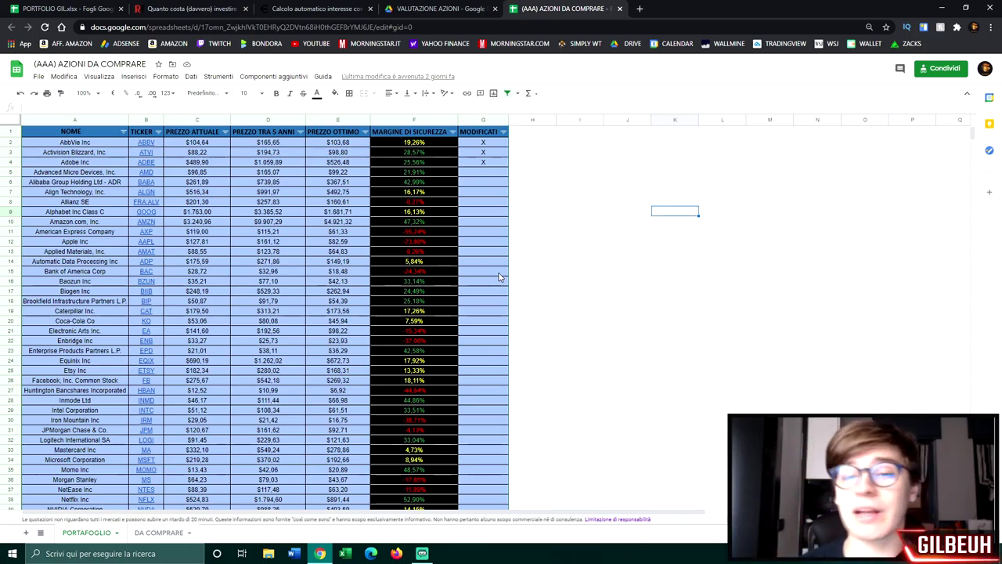
{"action": "scroll", "coordinate": [394, 321], "scroll_direction": "down", "scroll_amount": 8}
{"action": "scroll", "coordinate": [394, 321], "scroll_direction": "down", "scroll_amount": 5}
{"action": "scroll", "coordinate": [400, 329], "scroll_direction": "up", "scroll_amount": 15}
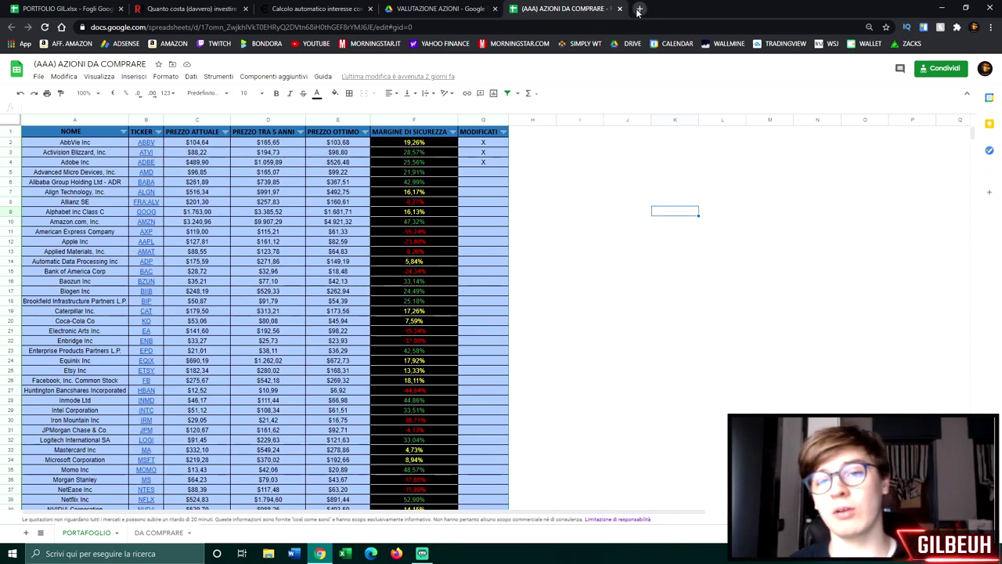
Return to the PORTFOLIO GIL spreadsheet and display the PORTFOLIO TRACKER sheet
{"action": "left_click", "coordinate": [444, 10]}
{"action": "left_click", "coordinate": [107, 9]}
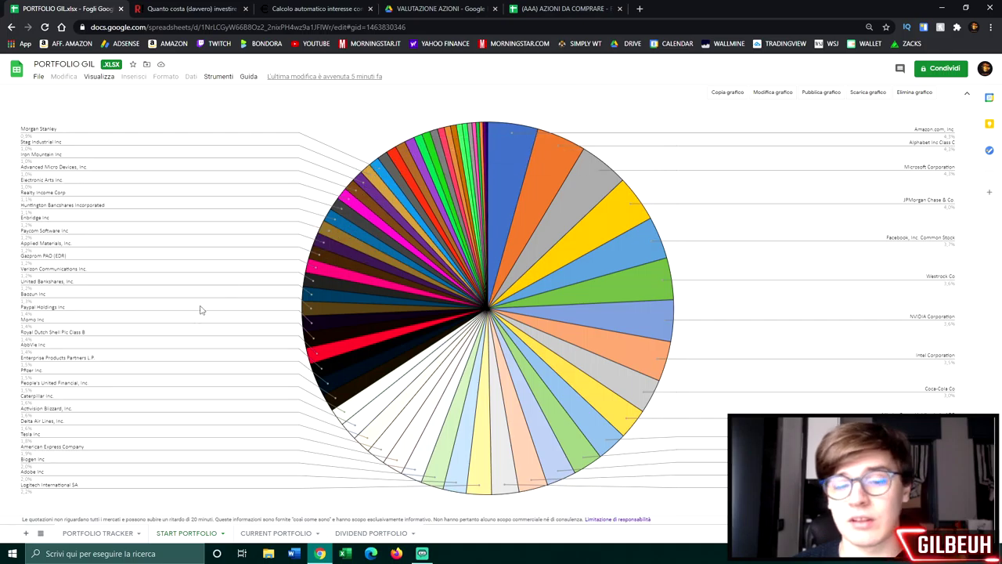
{"action": "left_click", "coordinate": [90, 534]}
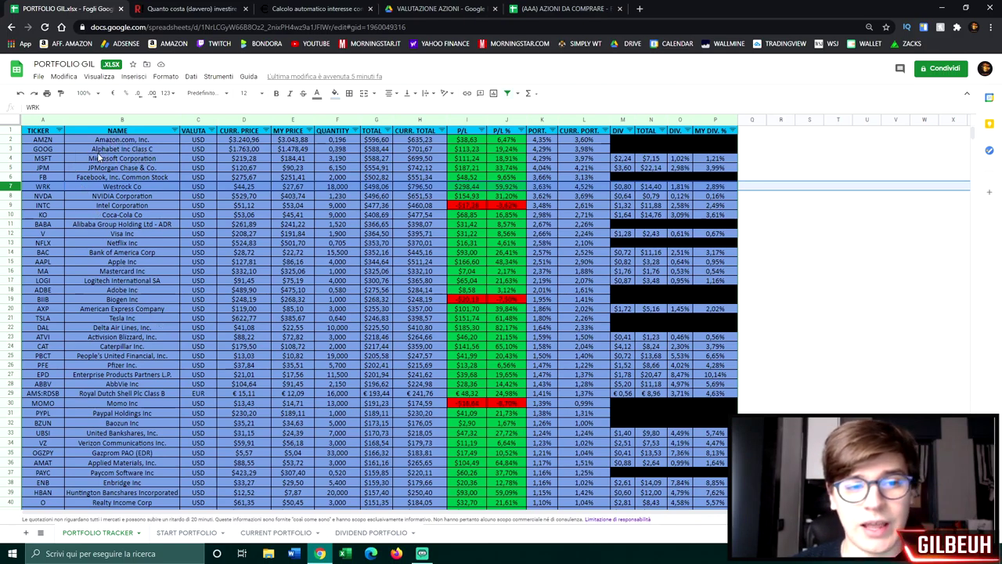
Sort the PORTFOLIO TRACKER table by TICKER from A to Z and highlight the Apple row
{"action": "left_click", "coordinate": [59, 130]}
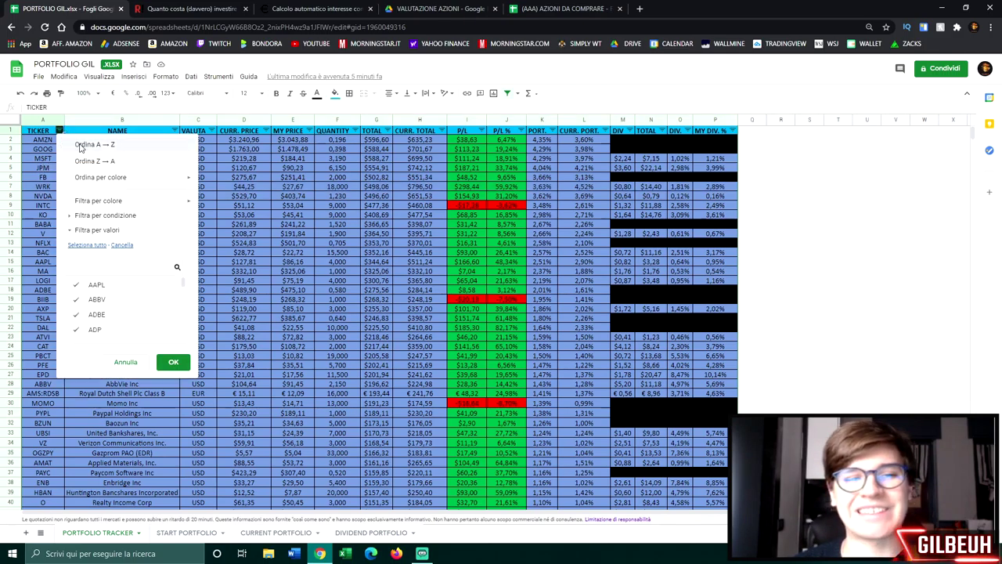
{"action": "left_click", "coordinate": [80, 145]}
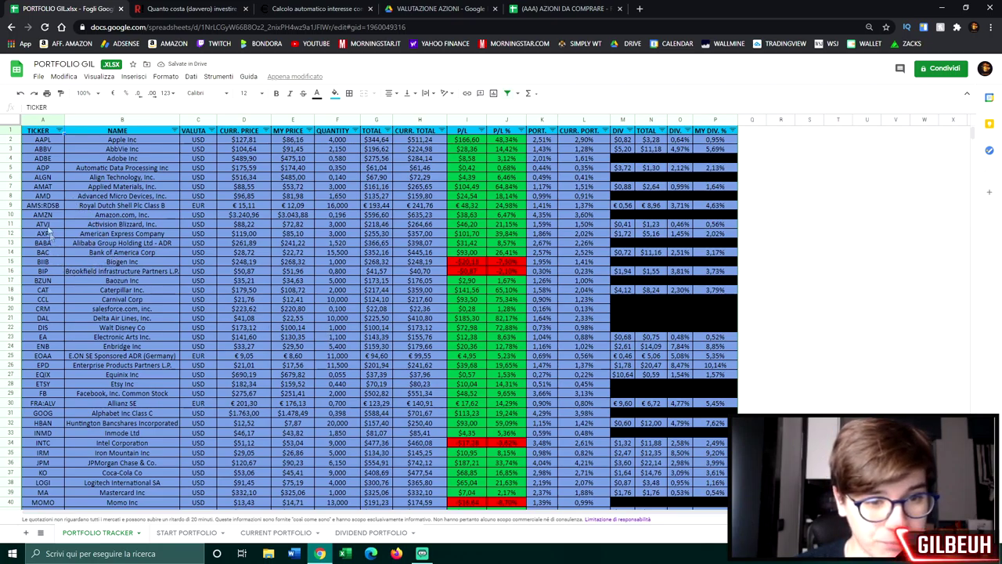
{"action": "left_click", "coordinate": [16, 139]}
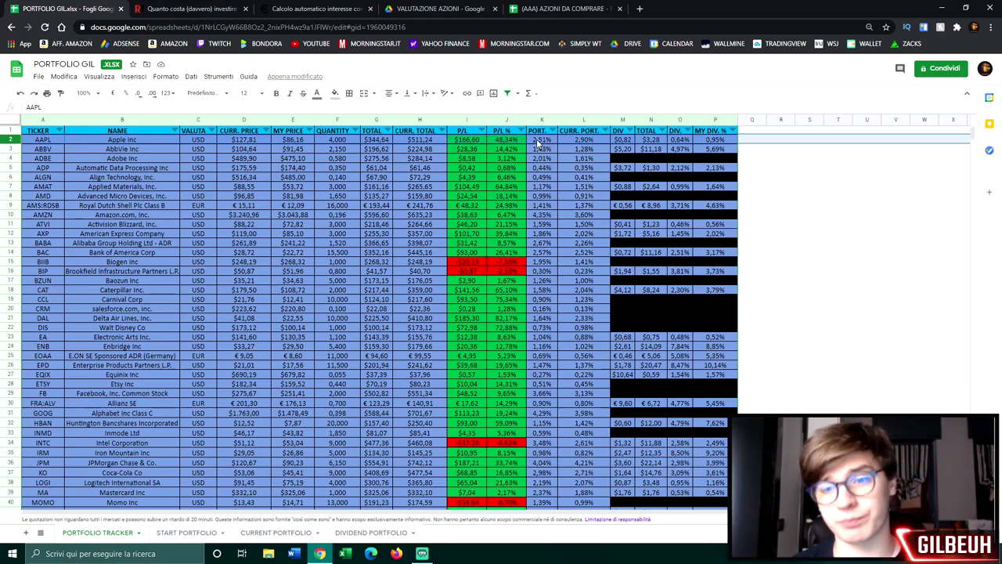
Switch to the (AAA) AZIONI DA COMPRARE spreadsheet, sort it by NOME from A to Z, and highlight the Apple row
{"action": "left_click", "coordinate": [559, 9]}
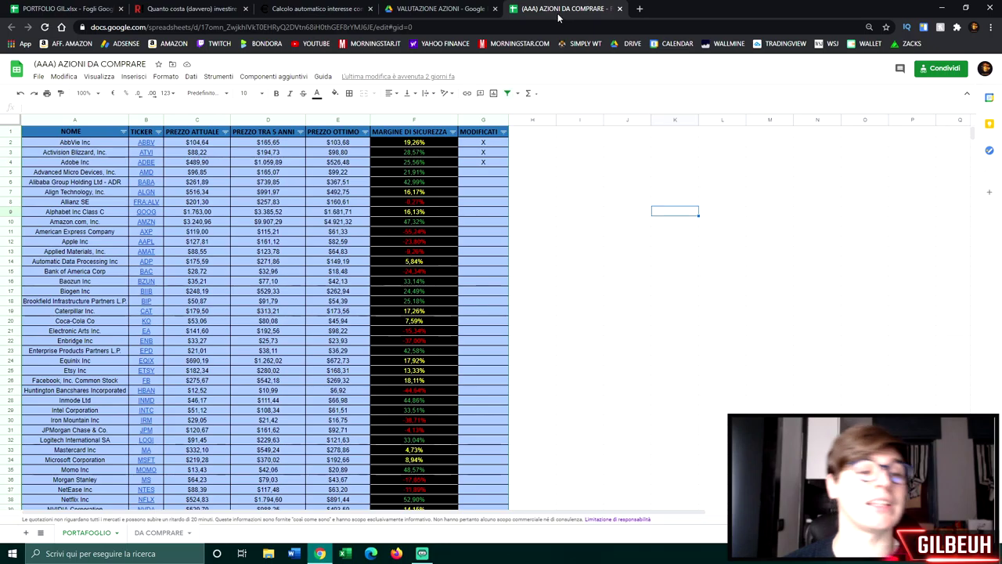
{"action": "left_click", "coordinate": [124, 132]}
{"action": "left_click", "coordinate": [142, 148]}
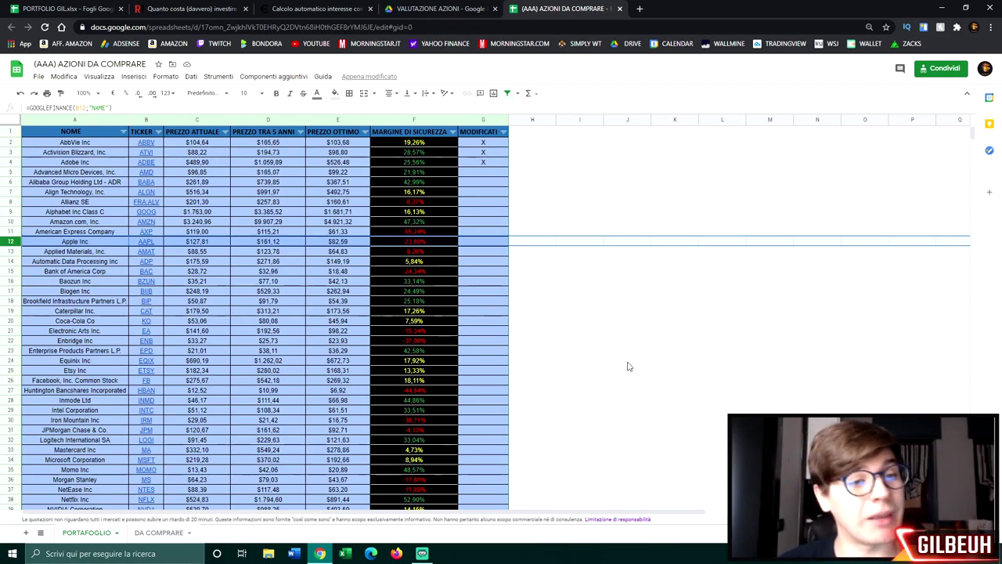
{"action": "left_click", "coordinate": [743, 363]}
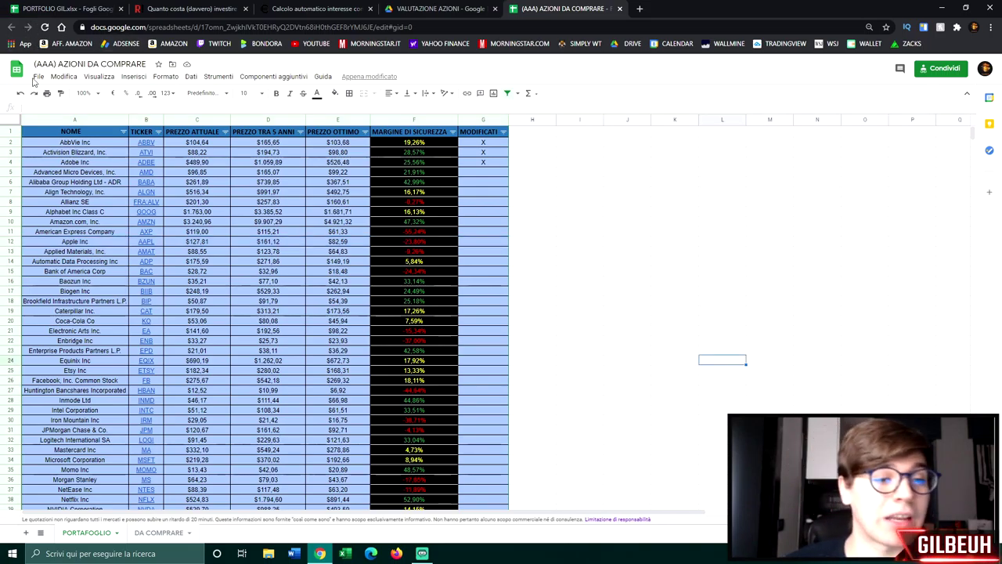
Highlight the Activision Blizzard row and the Westrock row at the end of the list, clearing the selection when done
{"action": "left_click", "coordinate": [11, 152]}
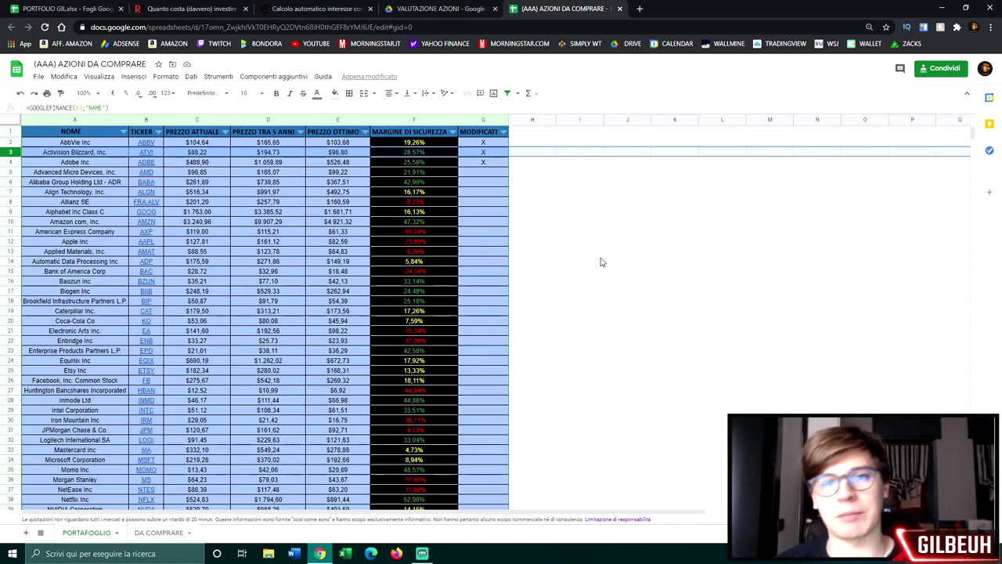
{"action": "scroll", "coordinate": [673, 274], "scroll_direction": "down", "scroll_amount": 6}
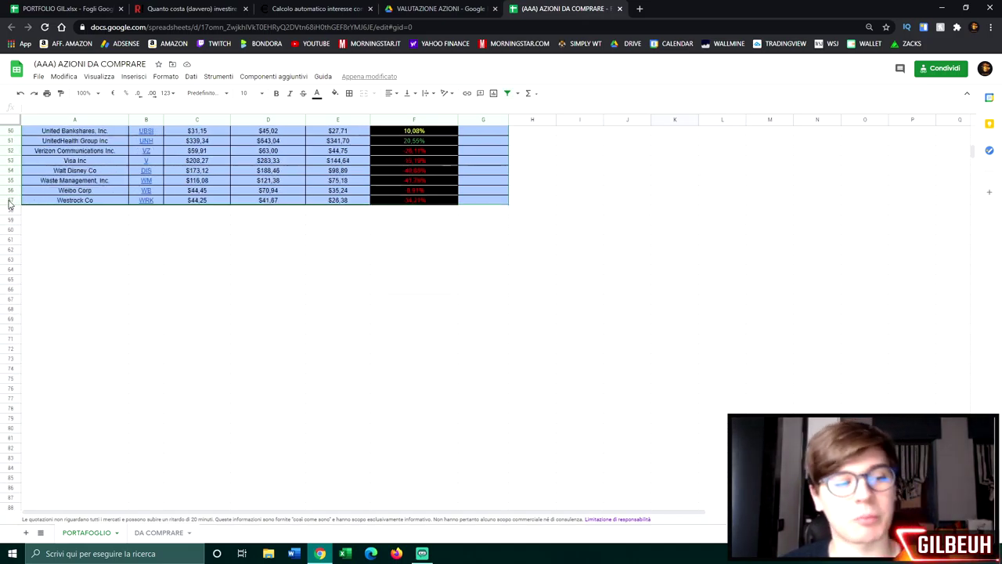
{"action": "left_click", "coordinate": [9, 201]}
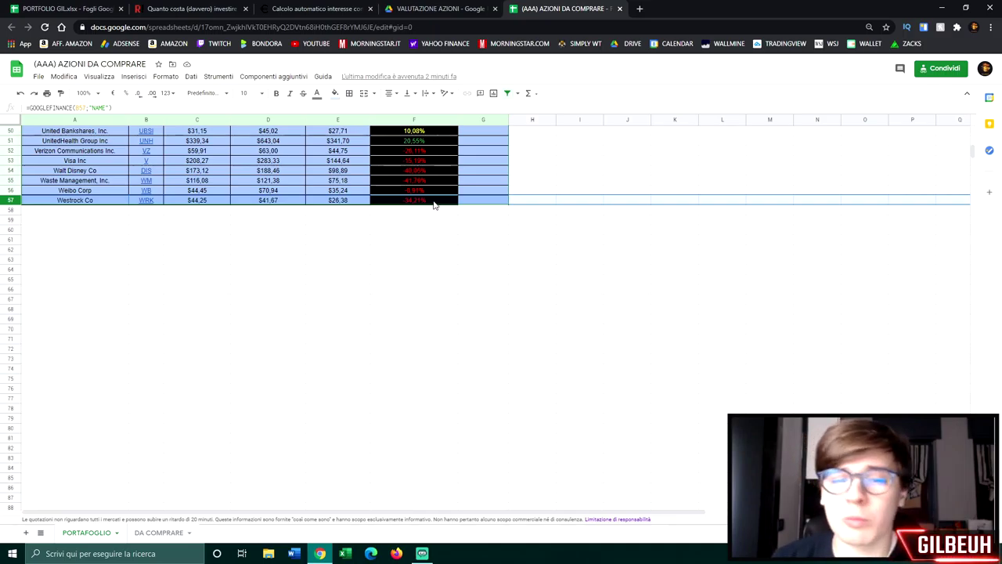
{"action": "left_click", "coordinate": [447, 262]}
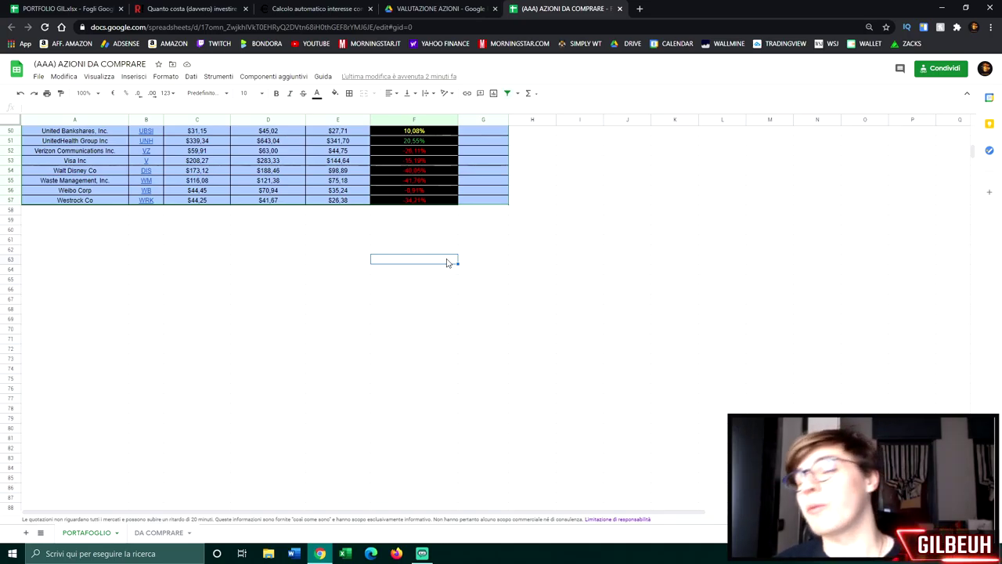
Close the AZIONI DA COMPRARE and VALUTAZIONE AZIONI pages and highlight the annual interest rate in the compound interest calculator
{"action": "left_click", "coordinate": [620, 9]}
{"action": "left_click", "coordinate": [494, 10]}
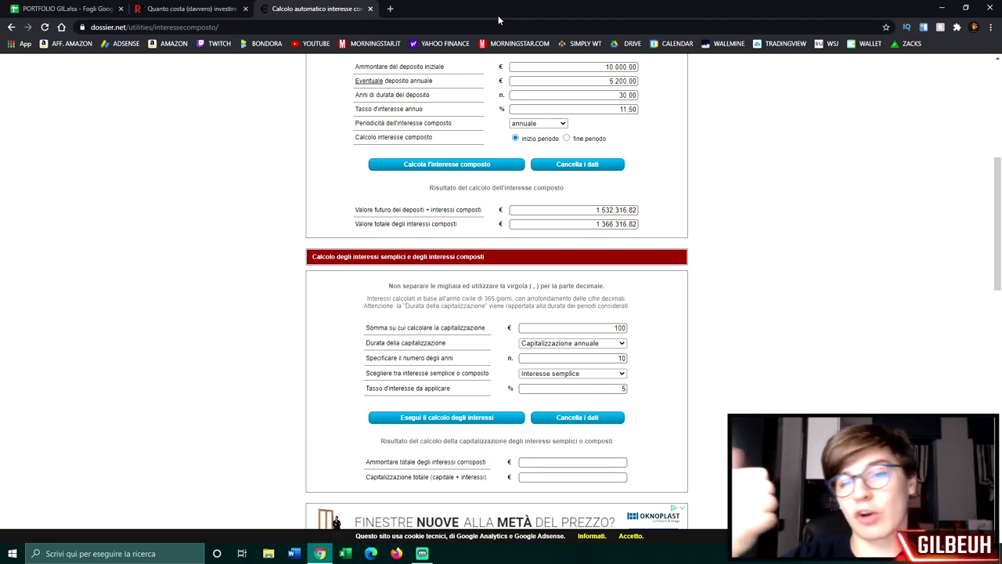
{"action": "double_click", "coordinate": [628, 109]}
{"action": "left_click", "coordinate": [701, 156]}
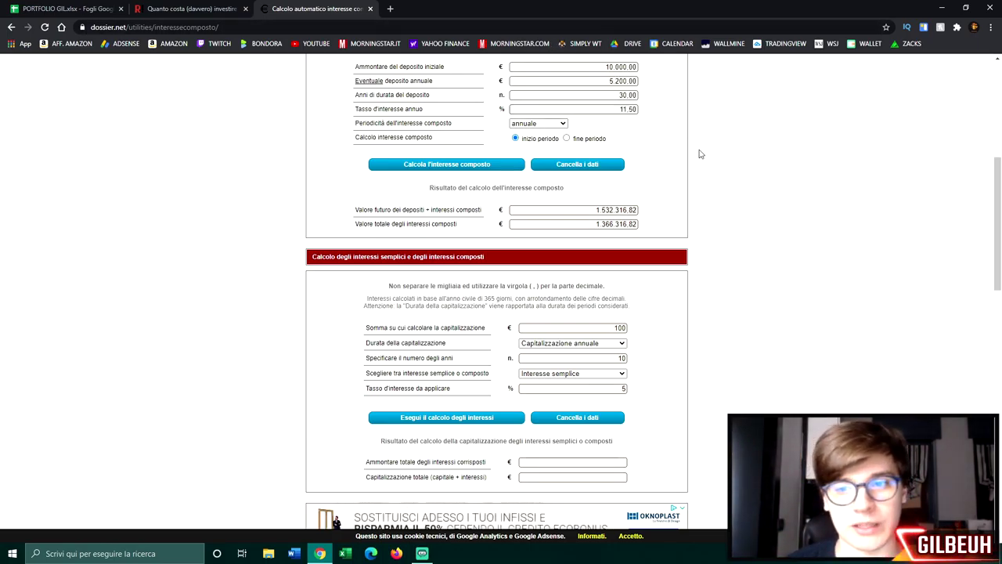
Close the calculator and investment cost pages, keeping PORTFOLIO GIL open, and highlight the Westrock row at the end of the PORTFOLIO TRACKER table
{"action": "left_click", "coordinate": [88, 7]}
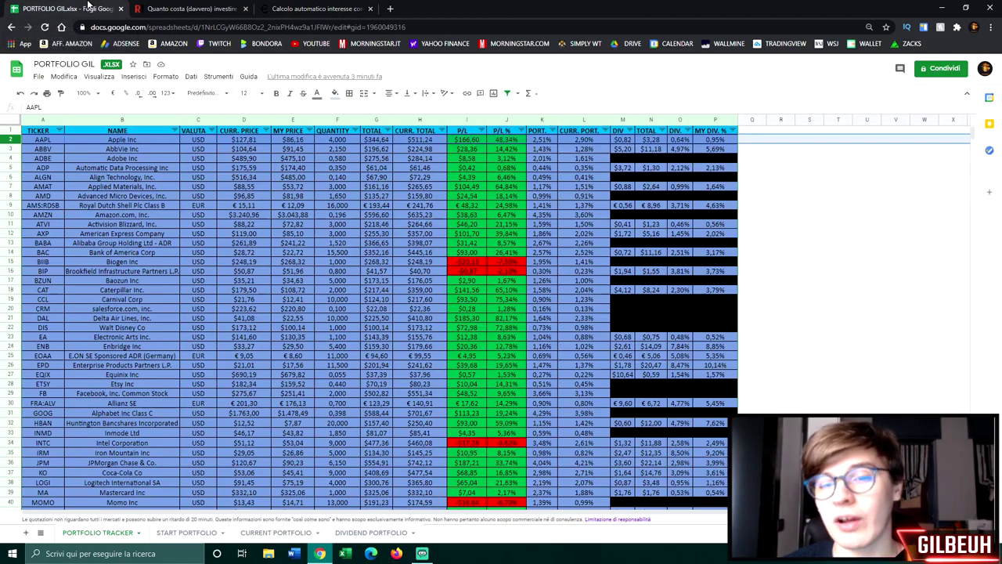
{"action": "left_click", "coordinate": [314, 10]}
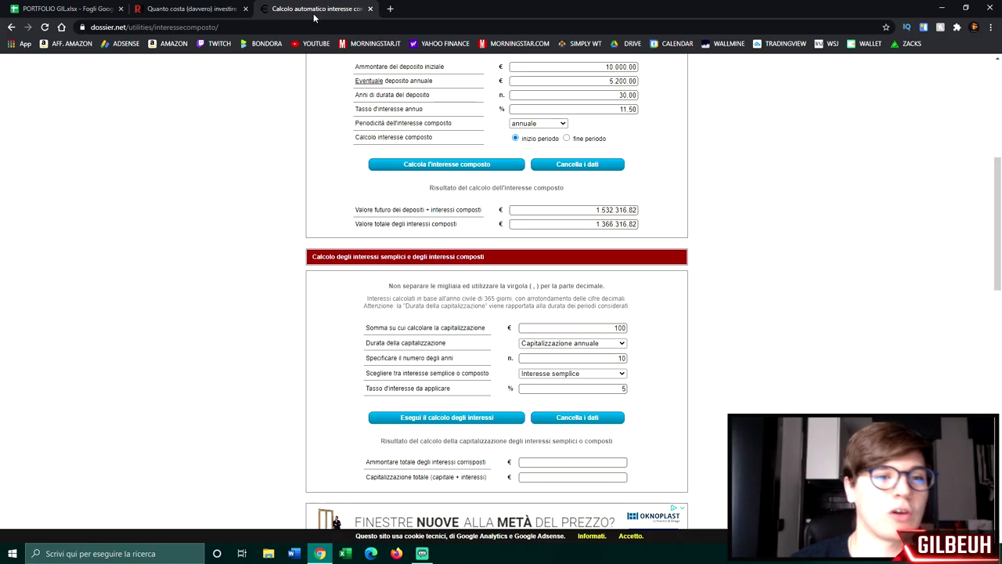
{"action": "key", "text": "alt+Tab"}
{"action": "scroll", "coordinate": [431, 284], "scroll_direction": "down", "scroll_amount": 5}
{"action": "scroll", "coordinate": [133, 197], "scroll_direction": "up", "scroll_amount": 3}
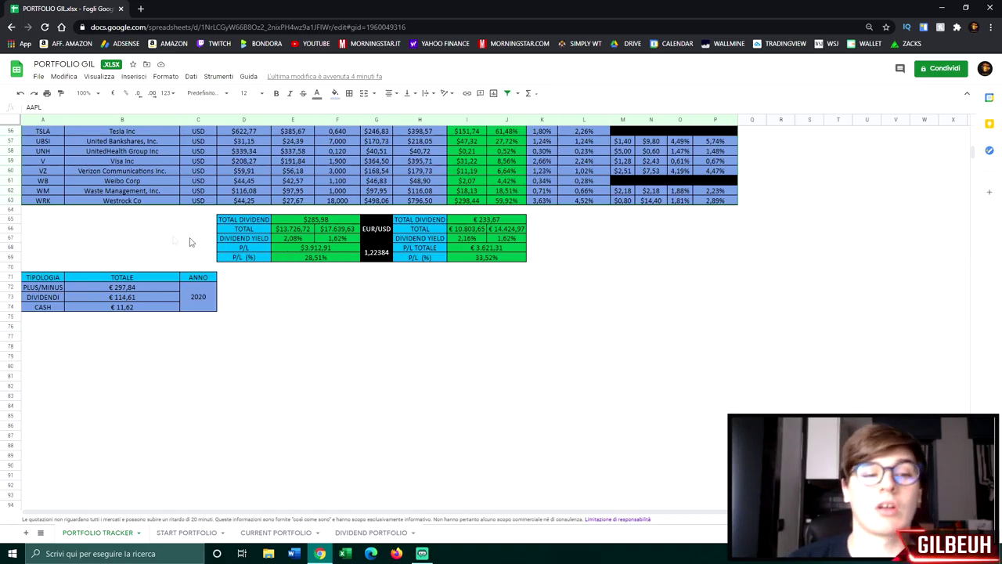
{"action": "left_click", "coordinate": [12, 200]}
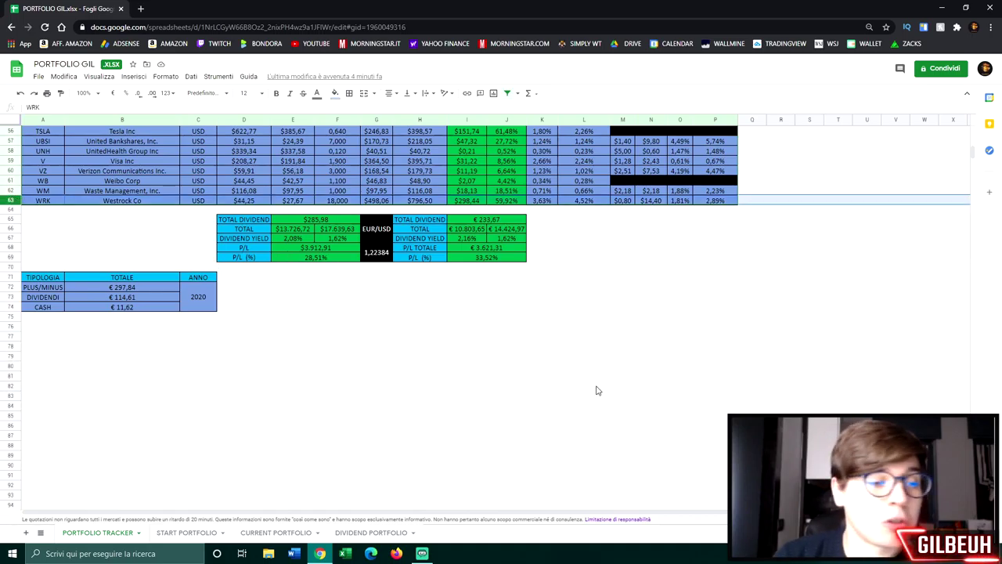